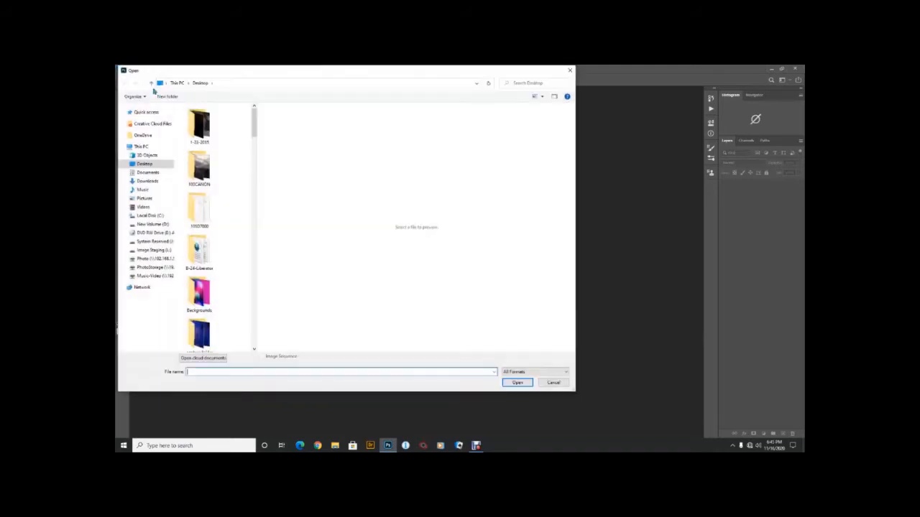
- Open the raw NEF smoke photo from its folder on the desktop
scroll(247, 192, down, 2)
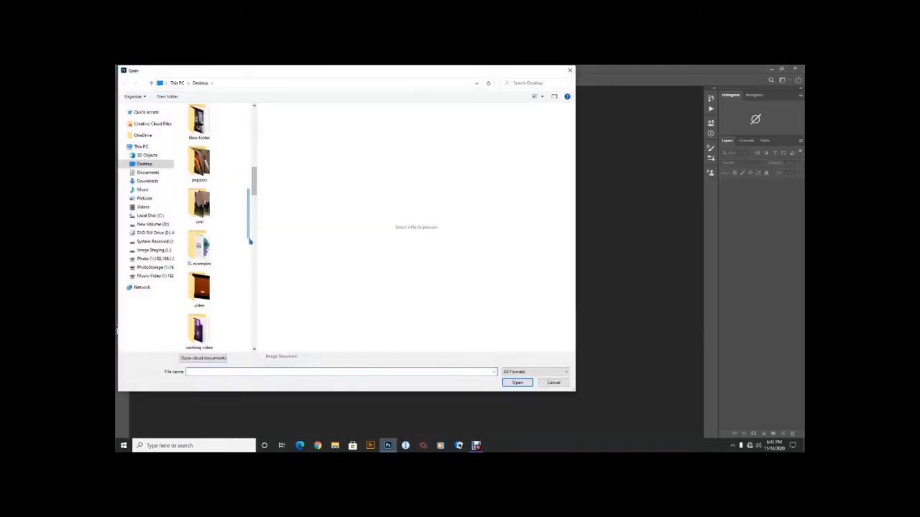
scroll(252, 205, down, 3)
drag(253, 213, 255, 238)
double_click(202, 305)
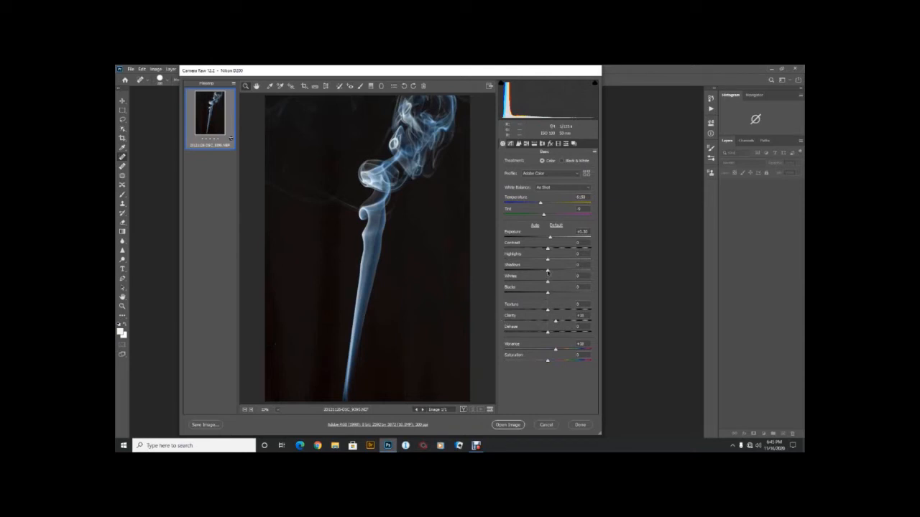
- Darken the raw photo's shadows and blacks, fine-tune its highlights and vibrance, and open it for editing
drag(547, 271, 535, 294)
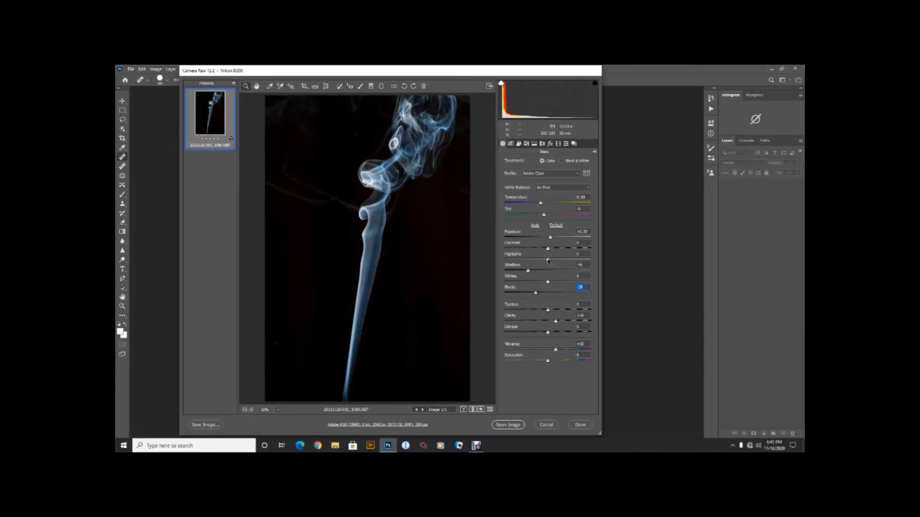
click(547, 259)
drag(548, 260, 548, 261)
drag(555, 350, 552, 363)
click(506, 425)
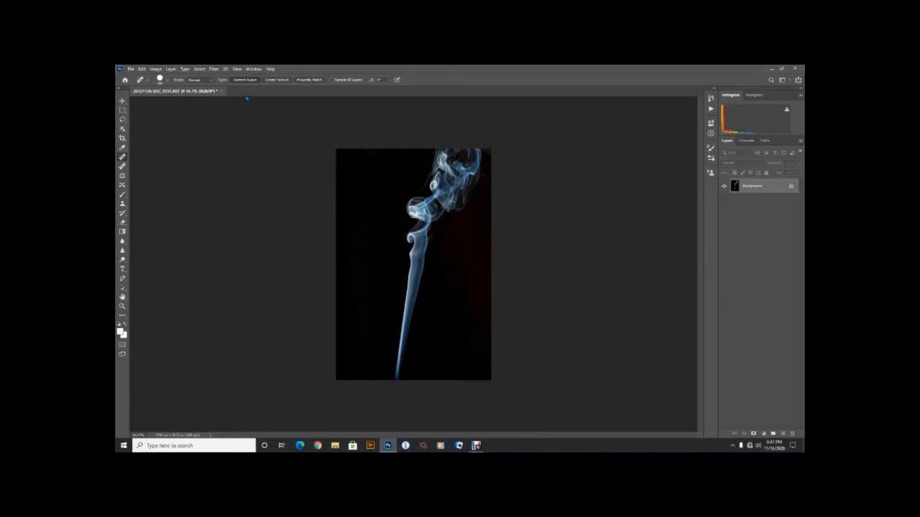
- Sharpen the photo with Unsharp Mask at a reduced amount, previewing the bright curl in the upper smoke
click(215, 70)
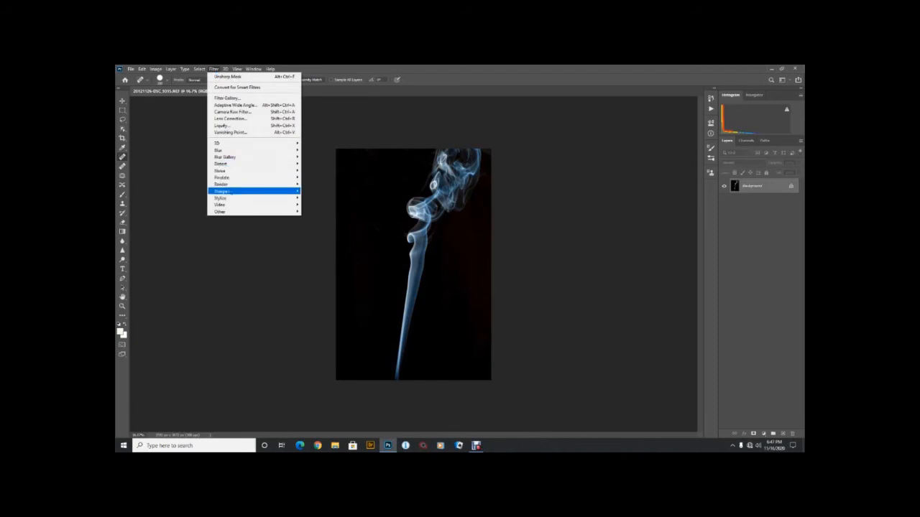
mouse_move(227, 192)
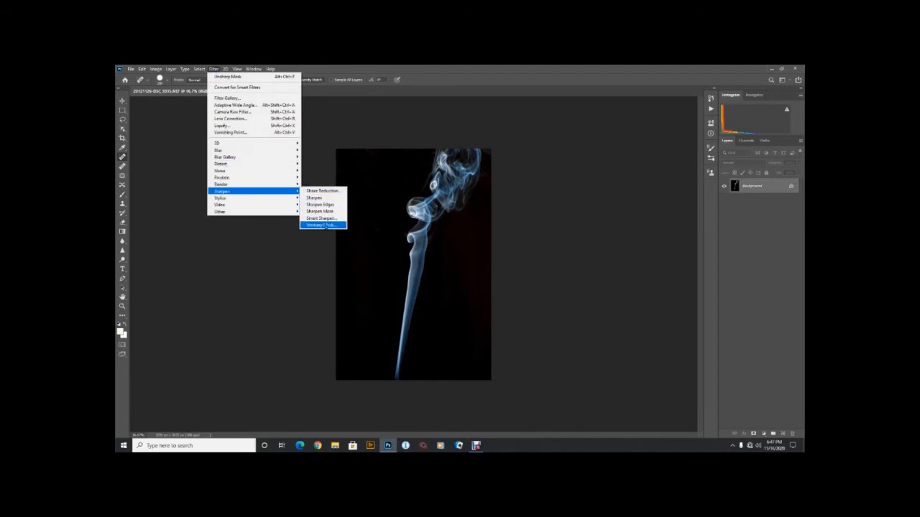
click(324, 226)
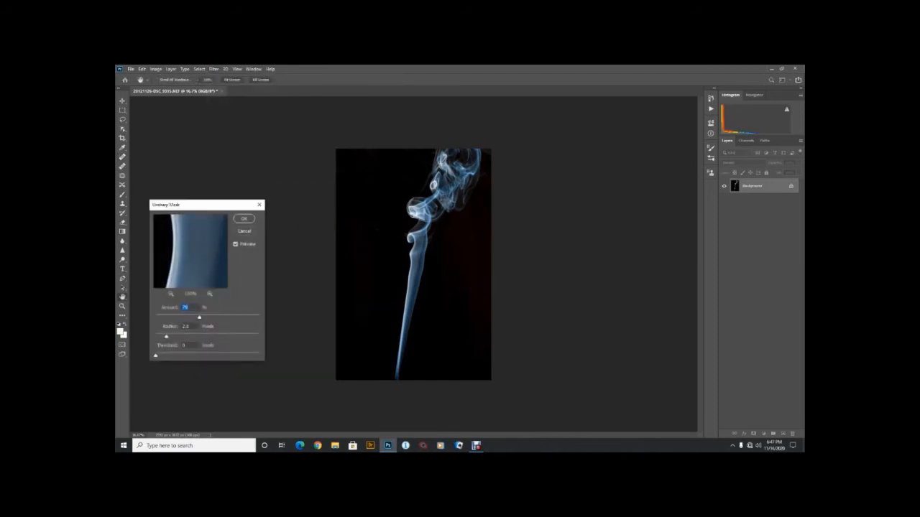
click(436, 184)
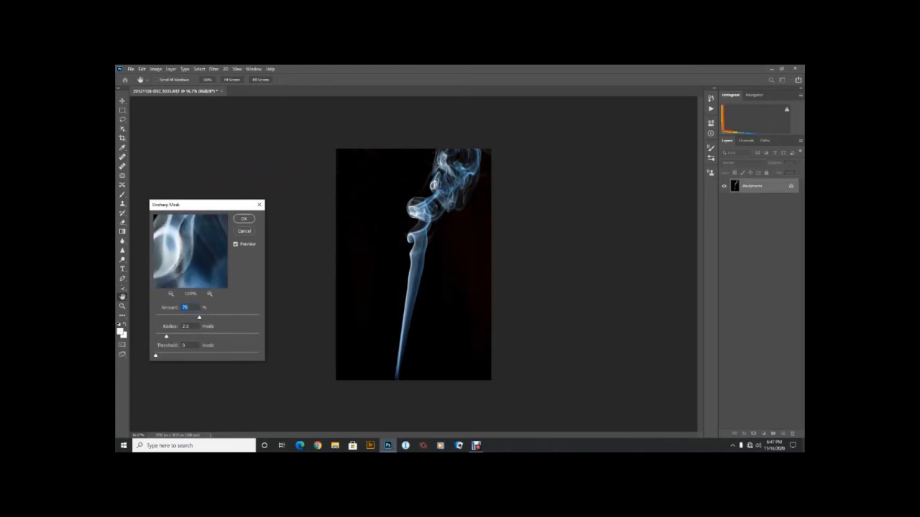
drag(198, 254, 207, 258)
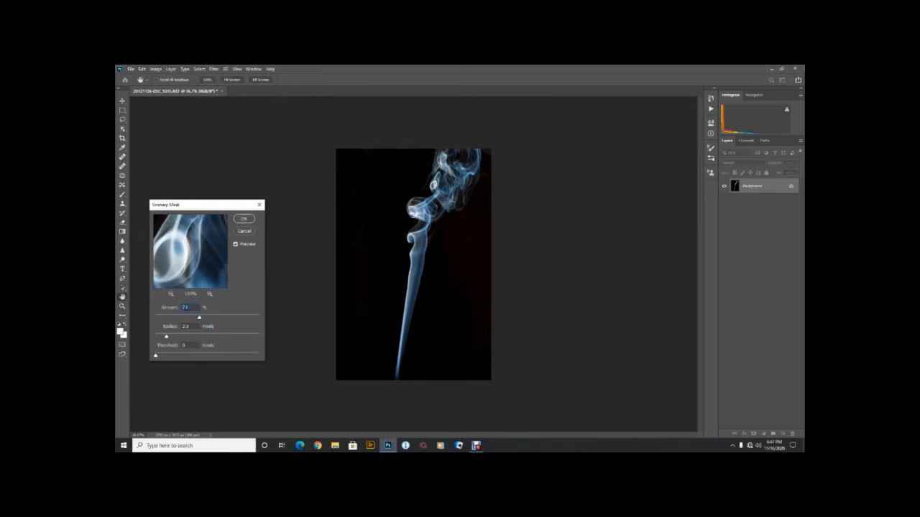
drag(199, 319, 182, 318)
click(244, 219)
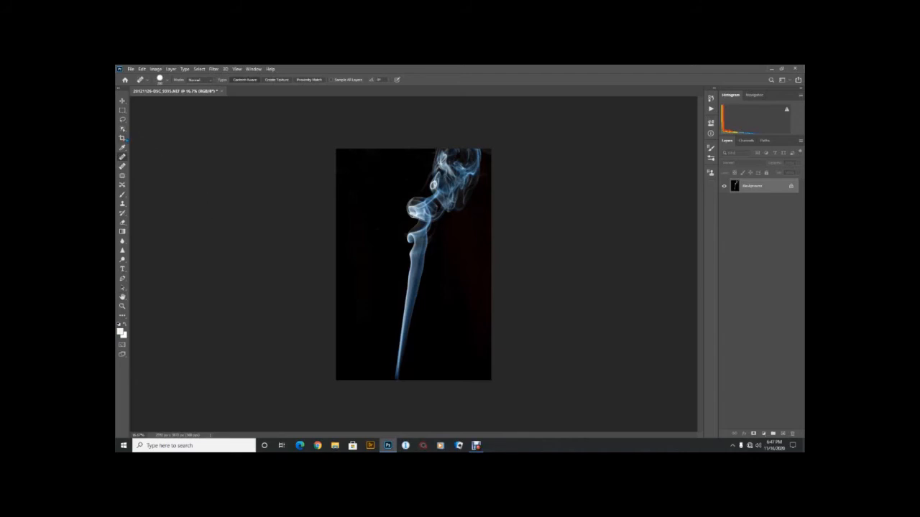
- Crop the photo to a portrait frame around the upper smoke, swapping the crop width and height
click(122, 138)
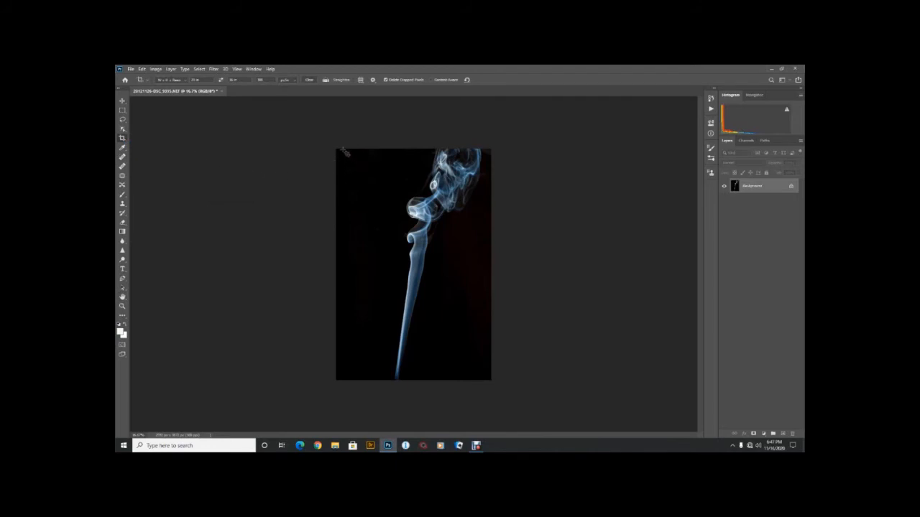
drag(337, 150, 490, 307)
click(221, 79)
drag(418, 274, 424, 274)
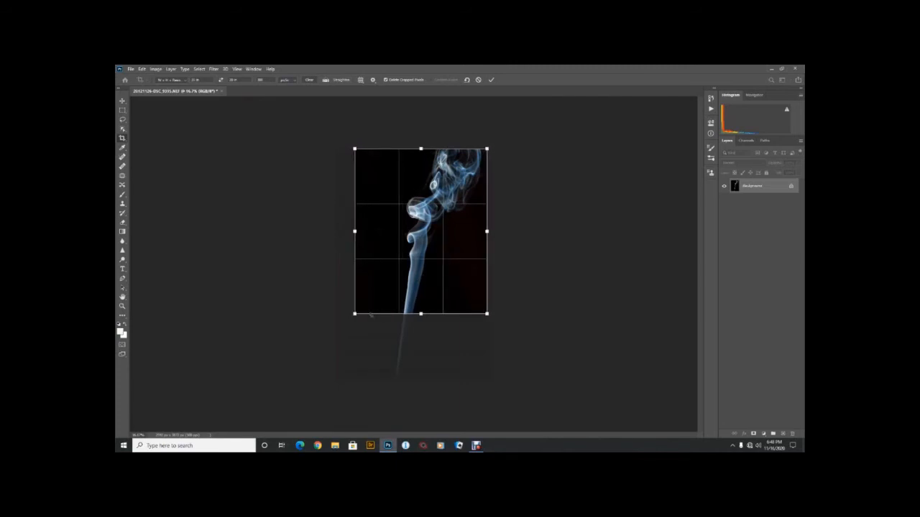
drag(357, 315, 364, 310)
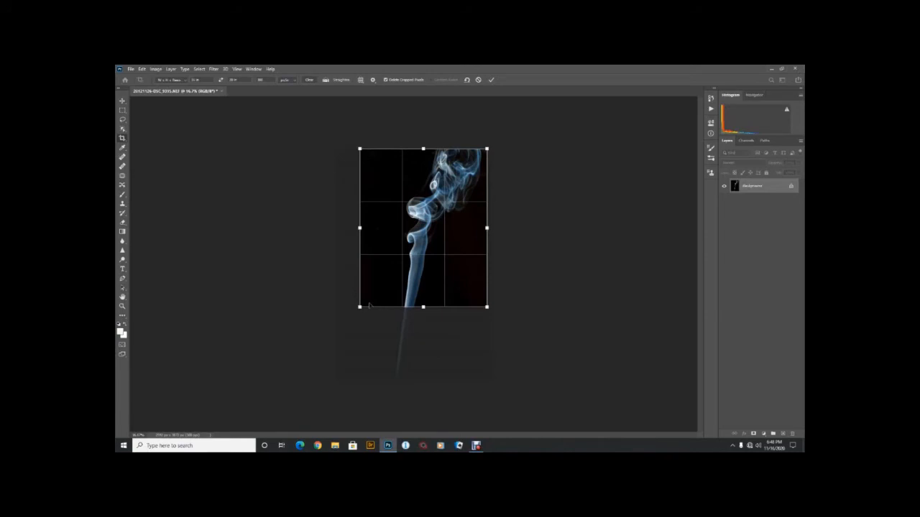
key(Return)
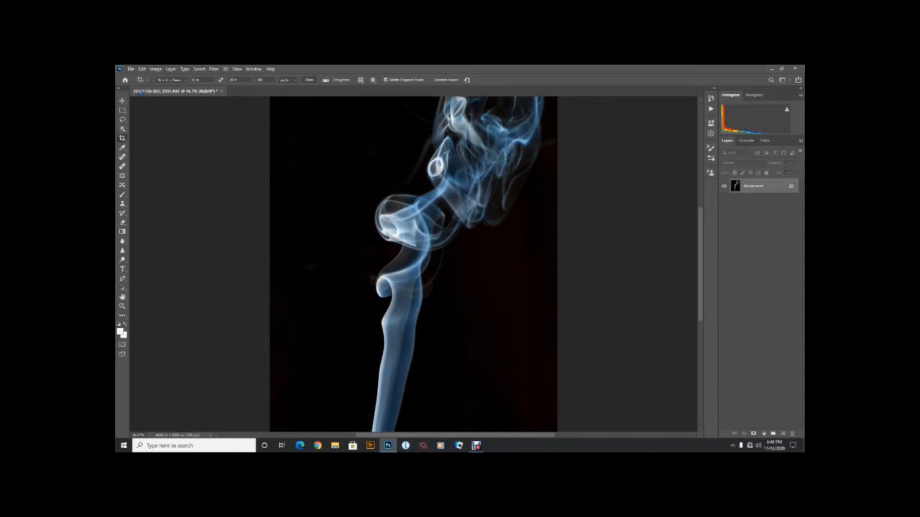
- Recolour the blue smoke pink using Hue/Saturation with Hue +137 and Saturation +48
click(154, 69)
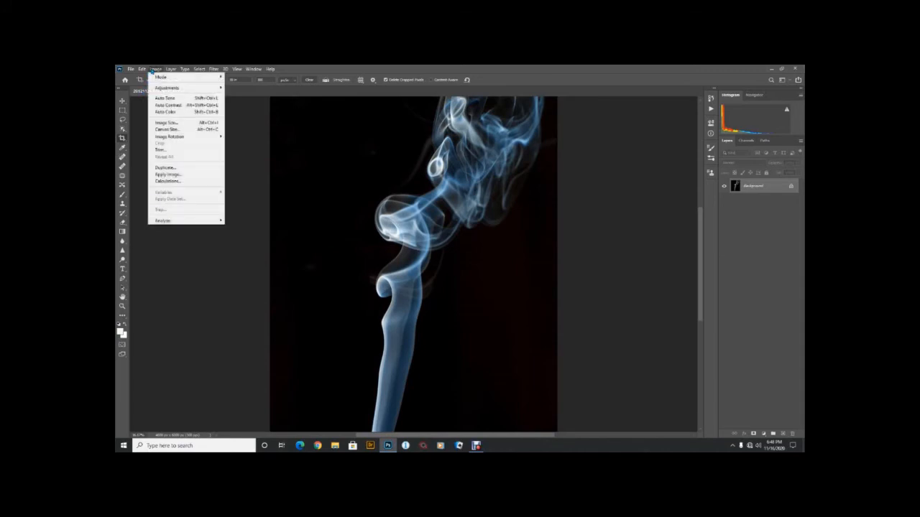
mouse_move(172, 87)
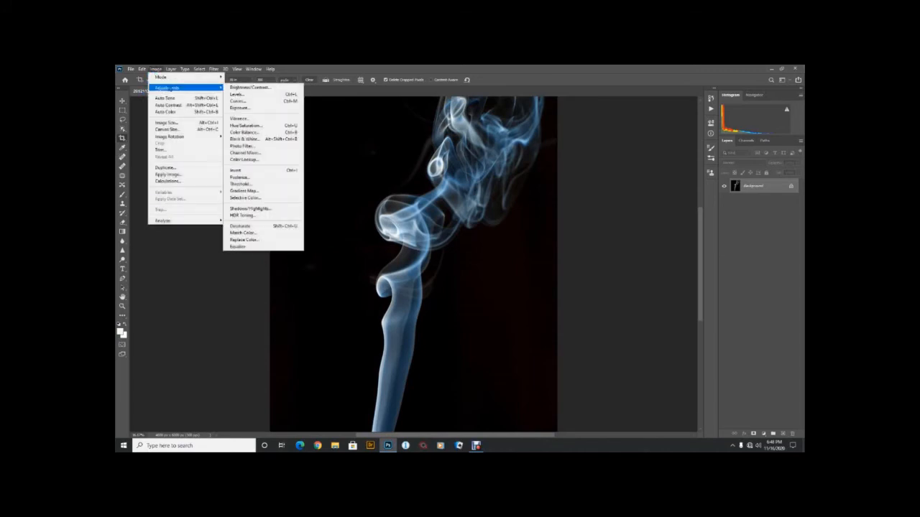
click(258, 126)
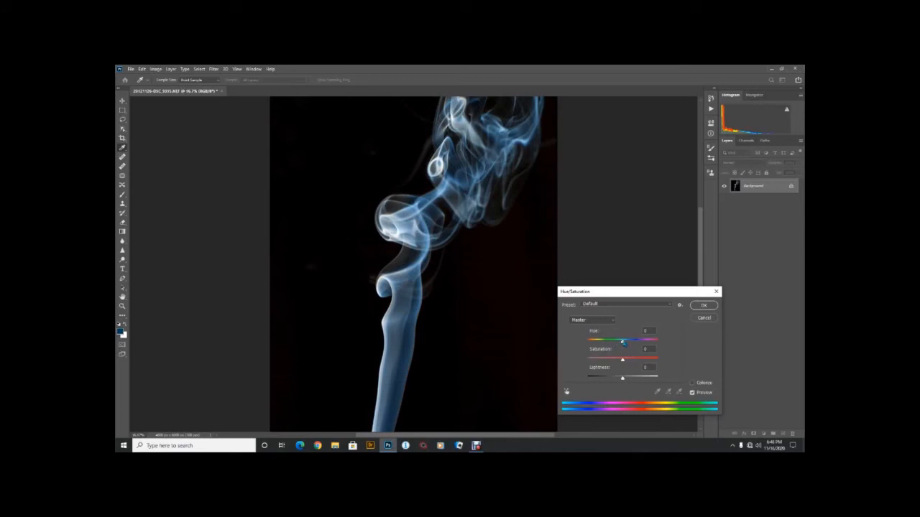
drag(622, 342, 587, 341)
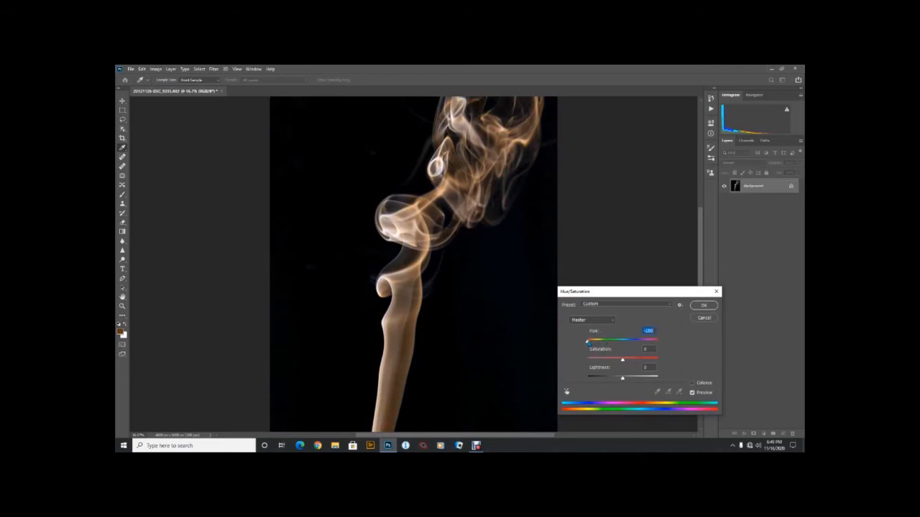
drag(587, 341, 649, 343)
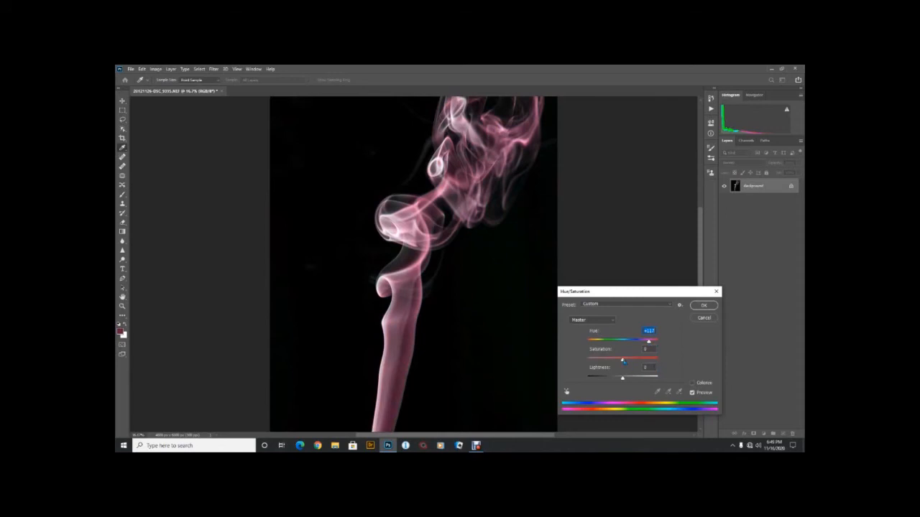
drag(622, 361, 639, 361)
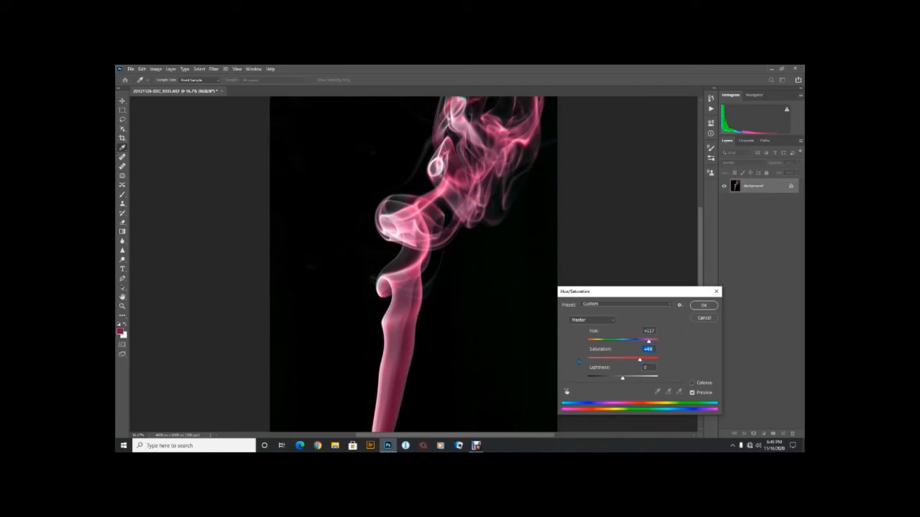
click(703, 306)
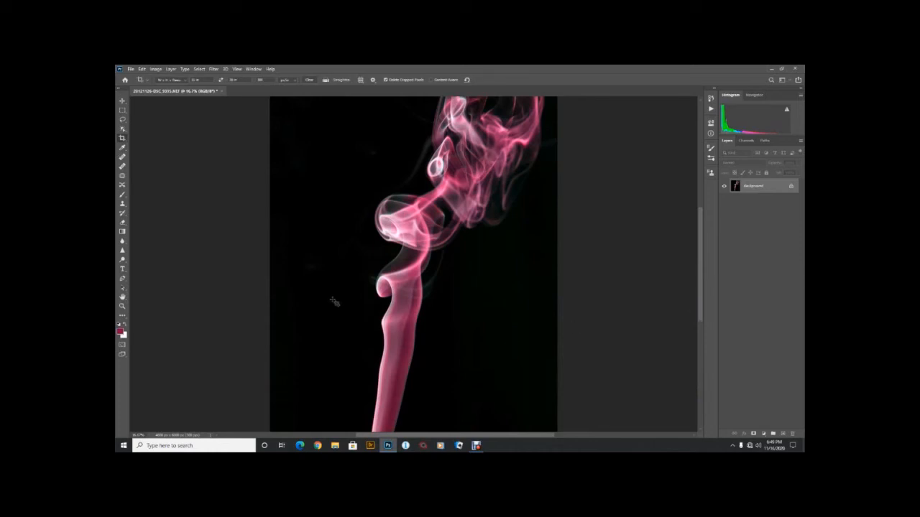
- Retouch the faint stray wisps in the dark background beside the smoke with the Spot Healing Brush
click(122, 166)
click(426, 144)
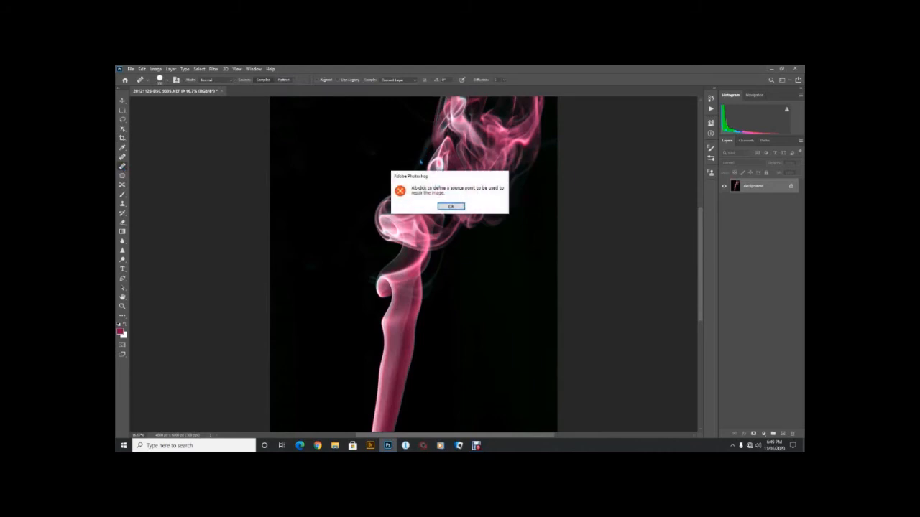
click(451, 208)
click(122, 157)
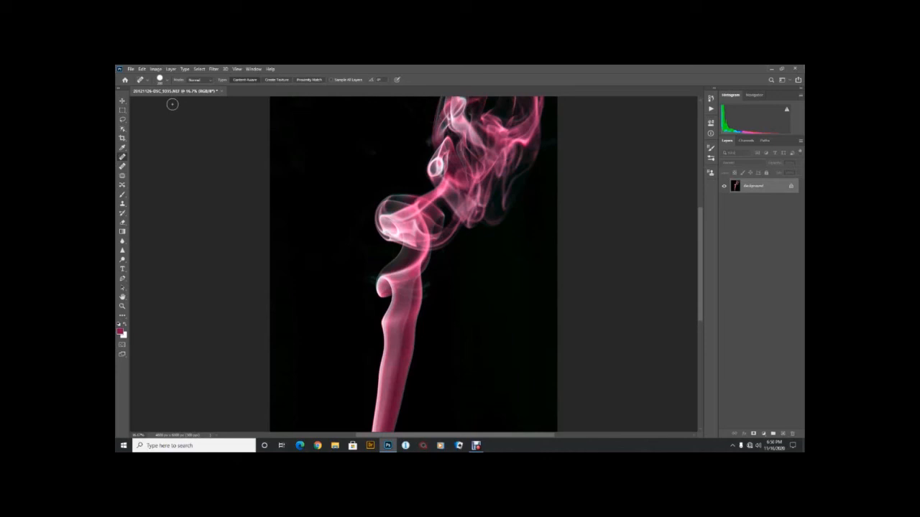
- Invert the image's colours to put the smoke on a white background
click(154, 69)
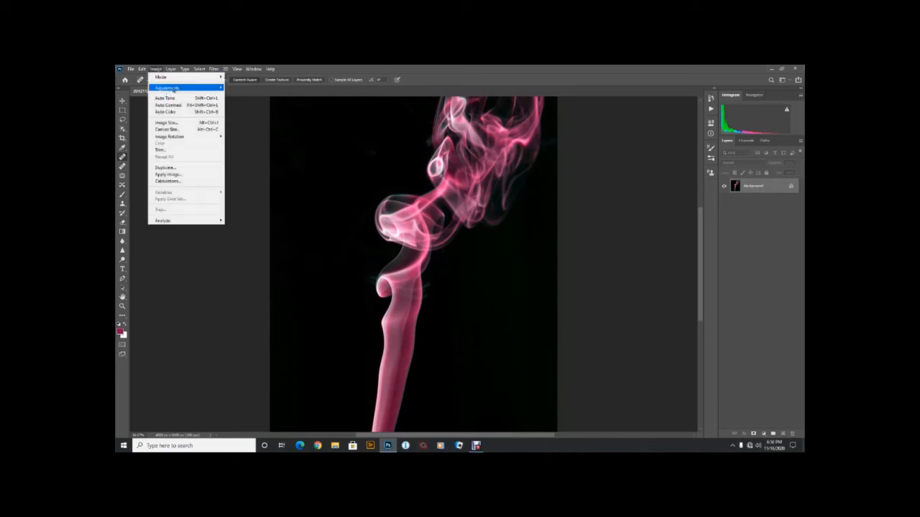
mouse_move(175, 88)
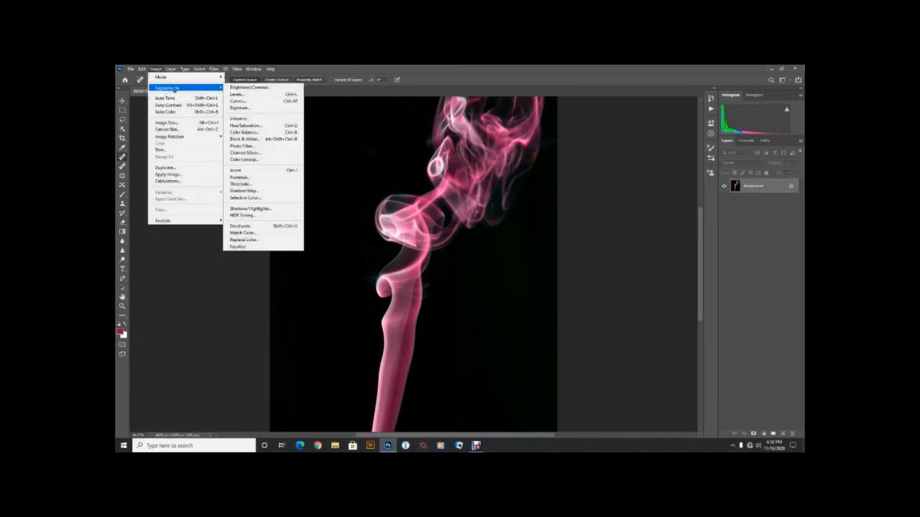
click(265, 175)
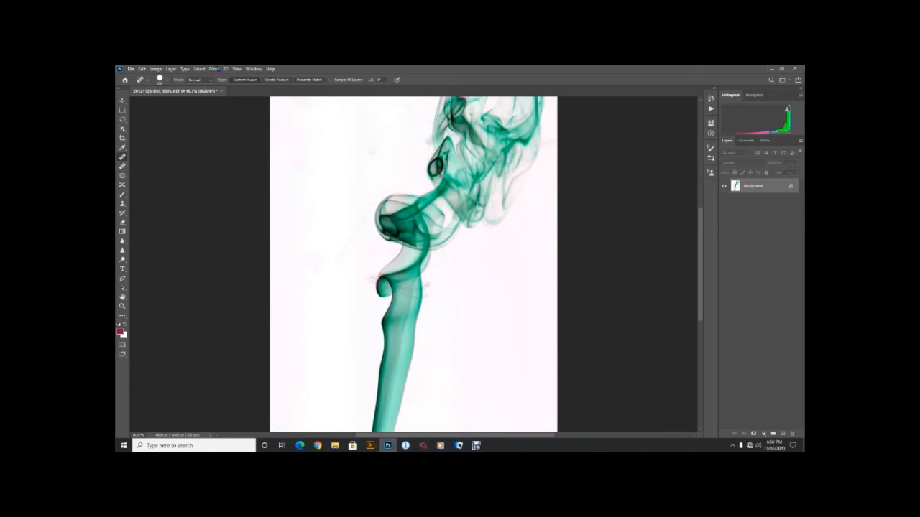
- Shift the inverted image's hue with Hue/Saturation to turn the green smoke magenta-pink
click(158, 69)
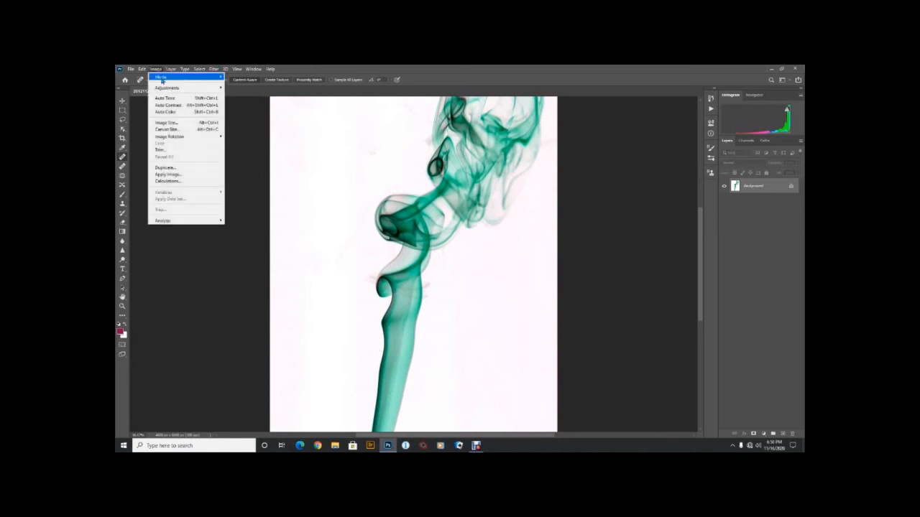
mouse_move(167, 89)
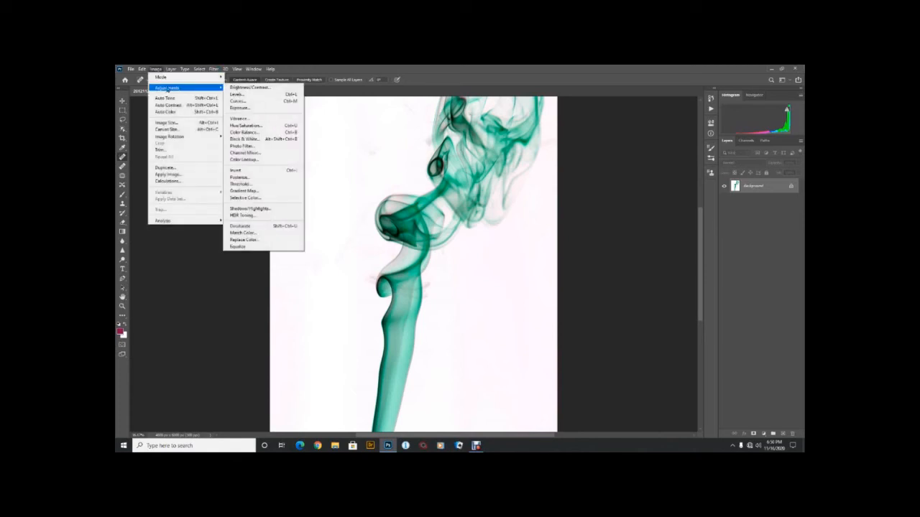
click(259, 127)
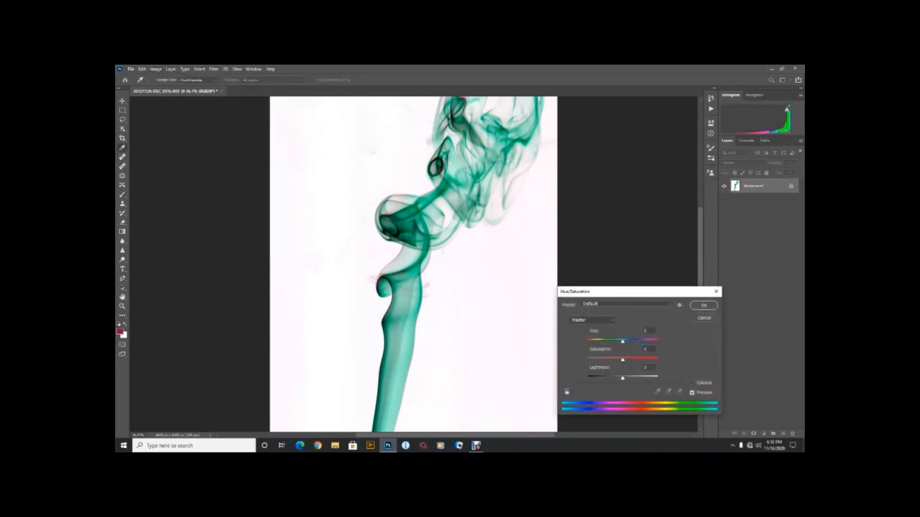
drag(622, 342, 655, 342)
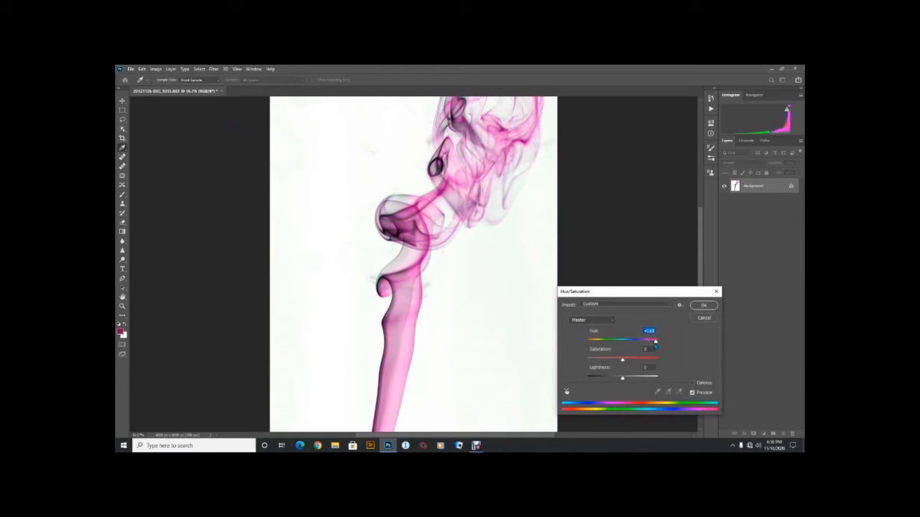
click(703, 306)
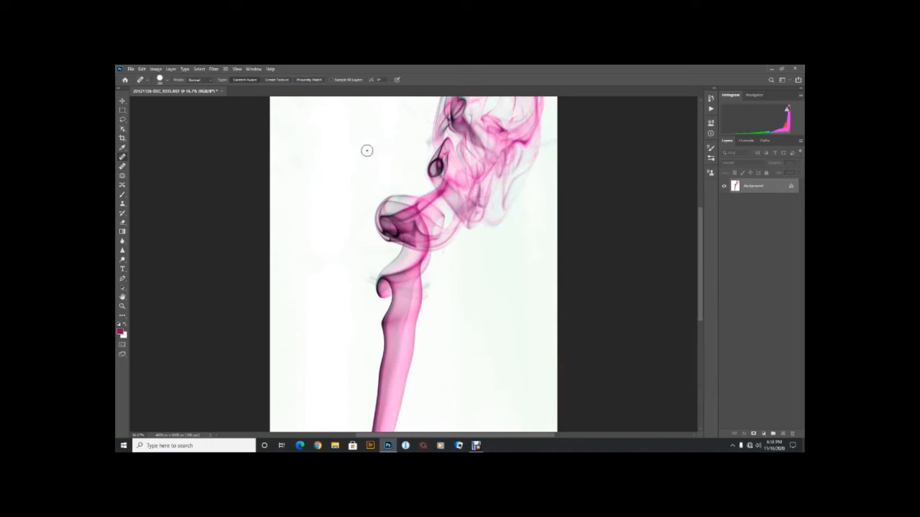
- Paint out the faint smudges in the white background beside the smoke with the Spot Healing Brush
drag(375, 152, 381, 150)
drag(412, 117, 409, 122)
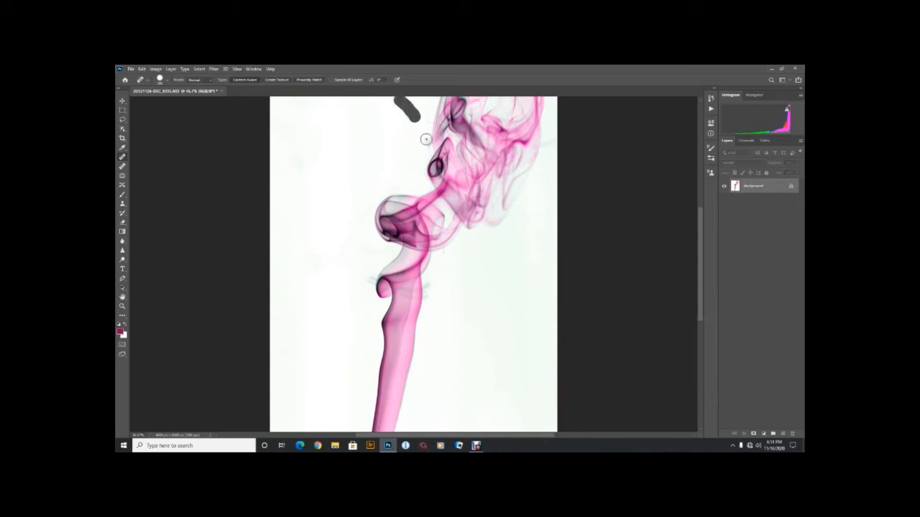
click(425, 141)
drag(362, 215, 335, 263)
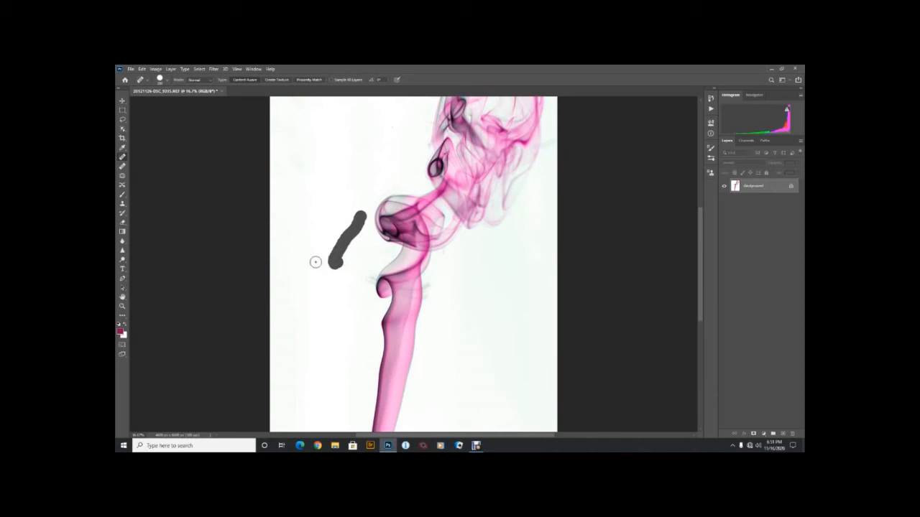
click(314, 265)
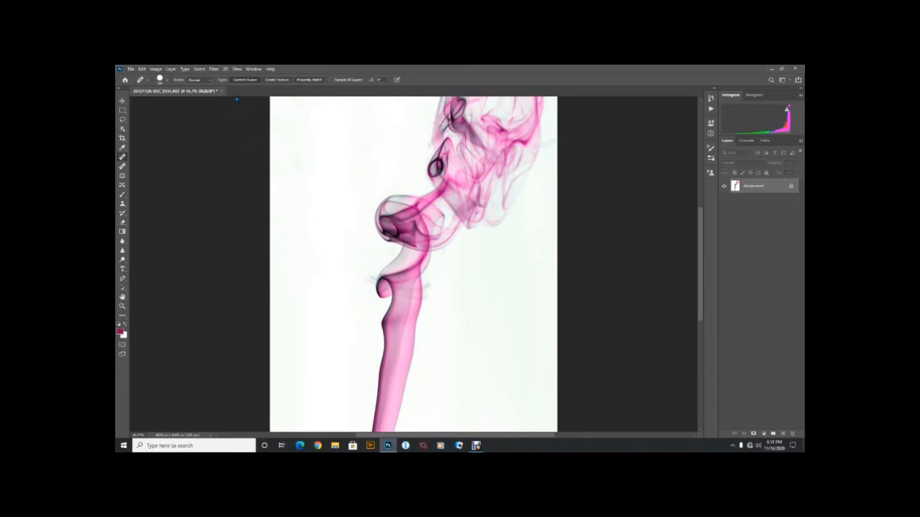
- Clean the background to pure white and deepen the smoke with Levels, using input levels of about 15, 0.90 and 228
click(155, 69)
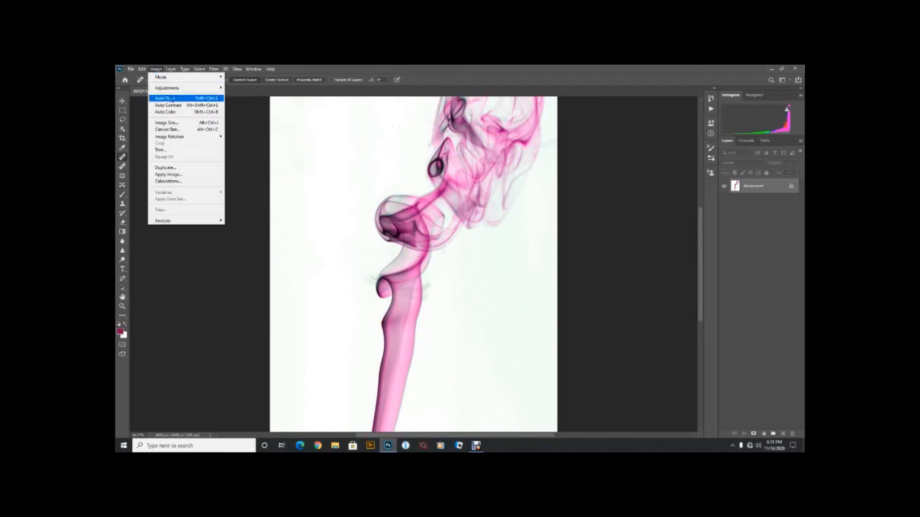
mouse_move(167, 89)
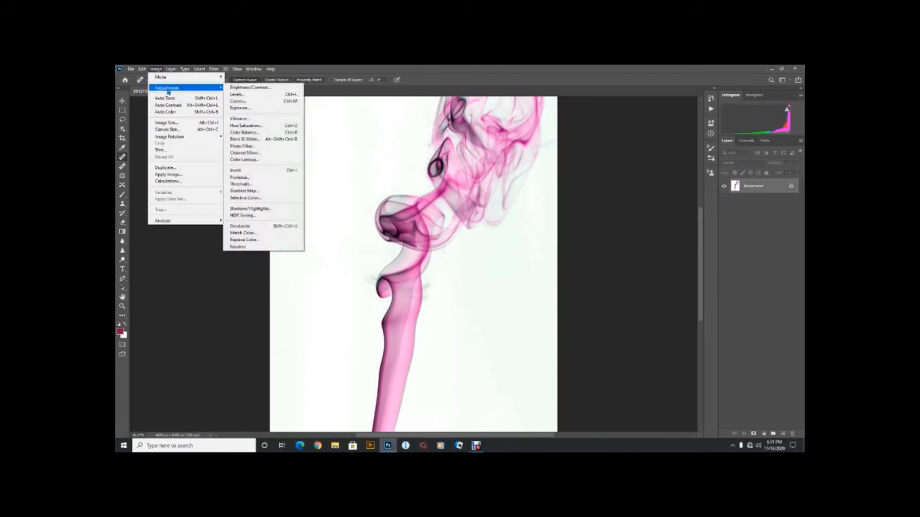
click(263, 96)
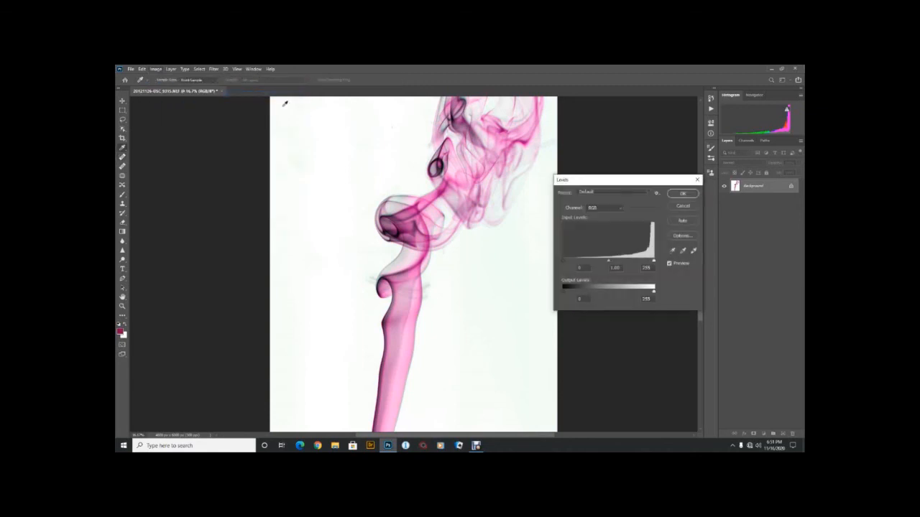
drag(622, 182, 631, 172)
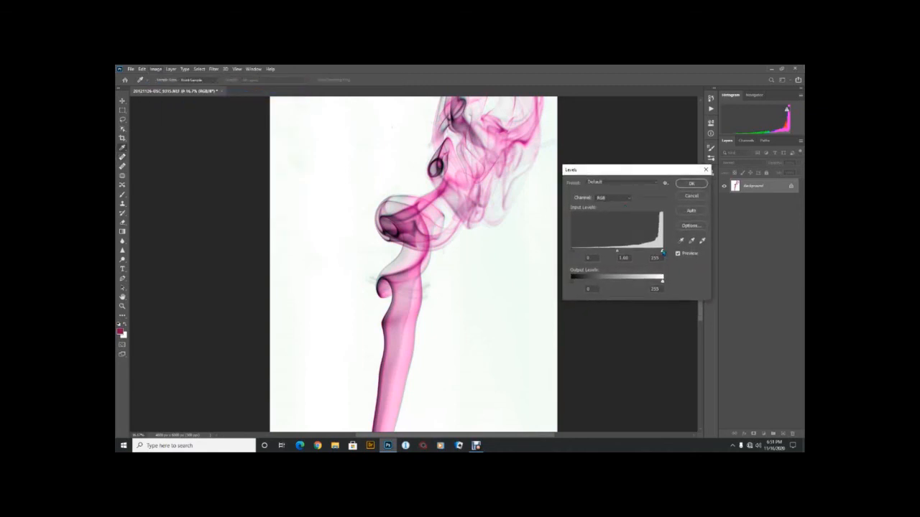
drag(662, 250, 652, 252)
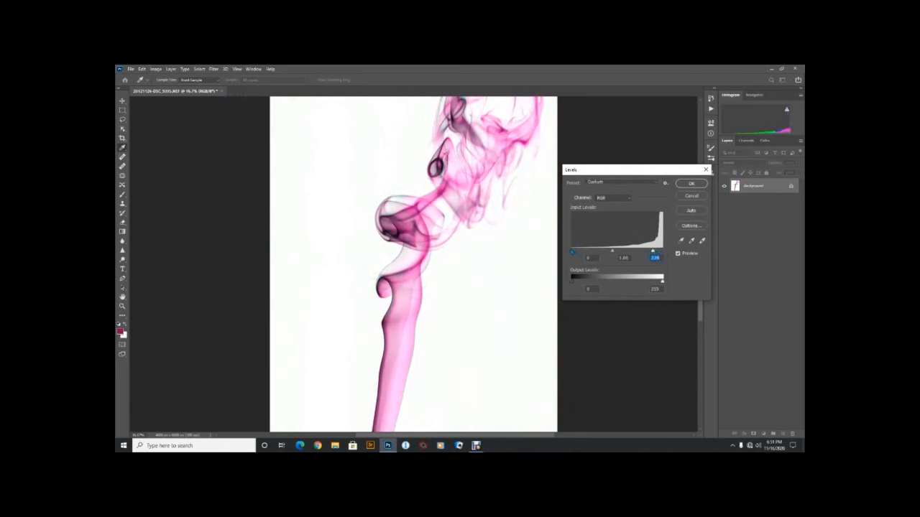
click(573, 253)
drag(574, 253, 578, 253)
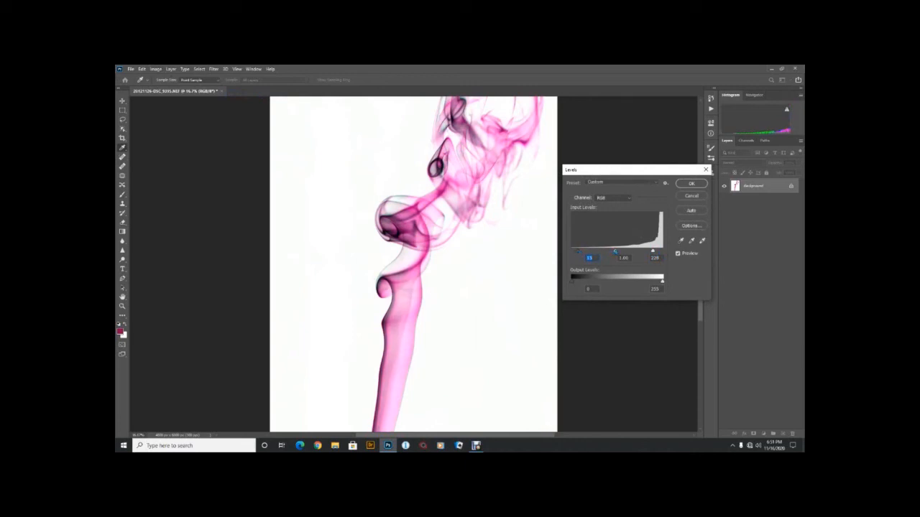
drag(615, 252, 617, 252)
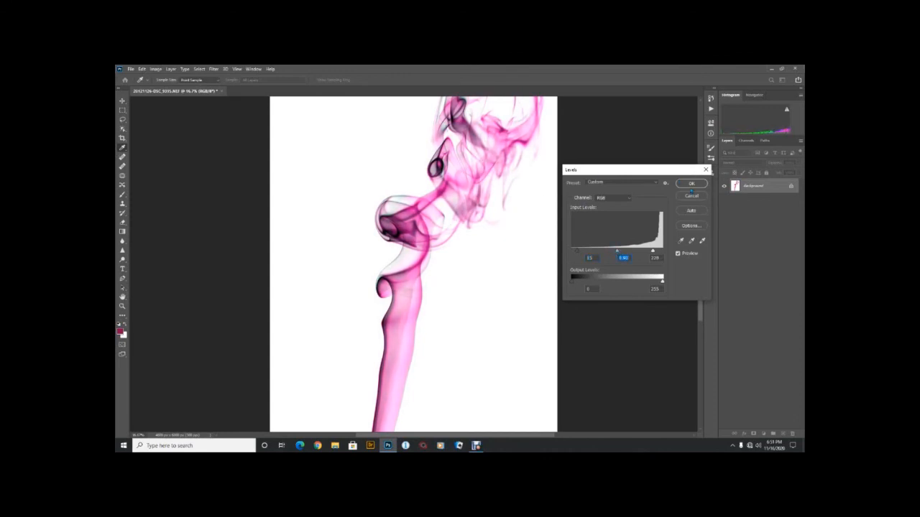
click(691, 184)
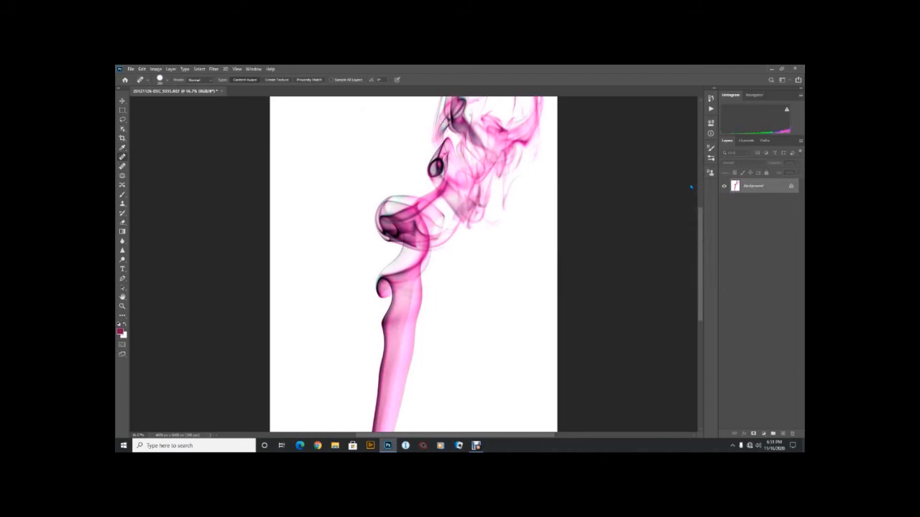